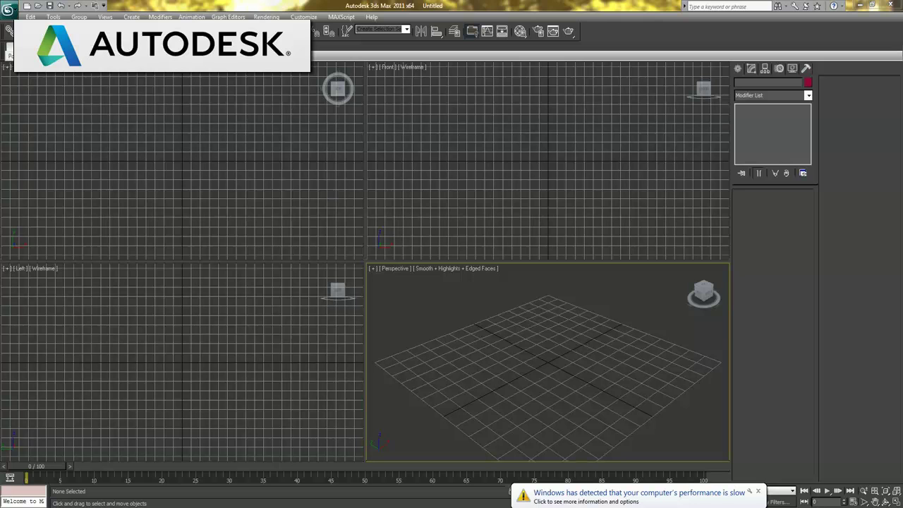
Step: Dismiss the slow-performance notice and draw a rectangular plane in the Top viewport
left_click(758, 491)
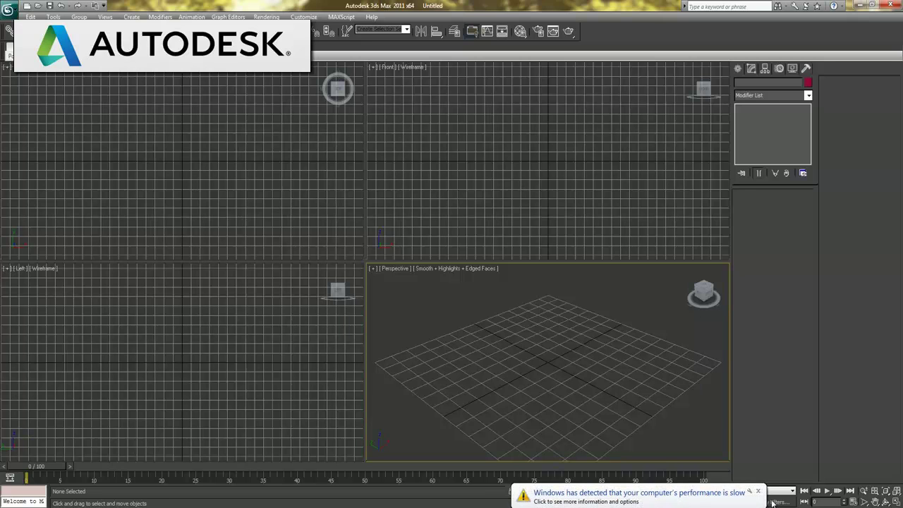
left_click(758, 492)
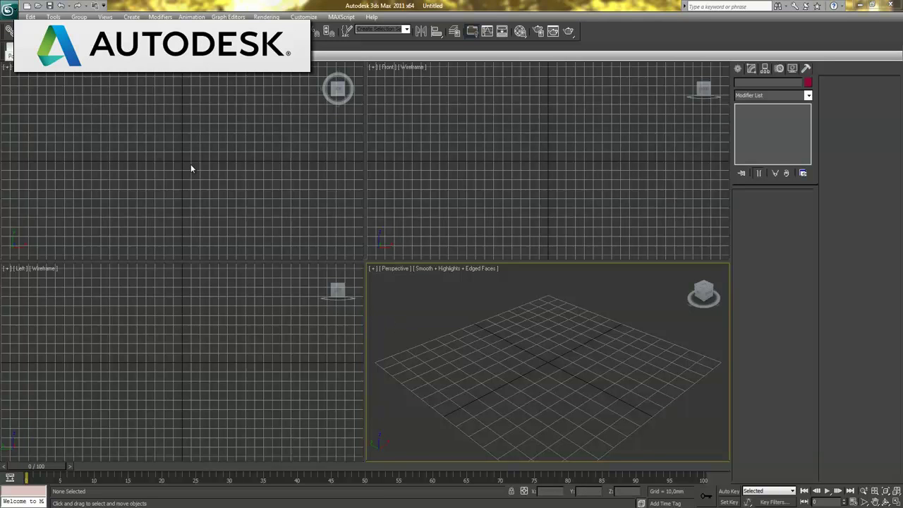
left_click(738, 68)
left_click(790, 172)
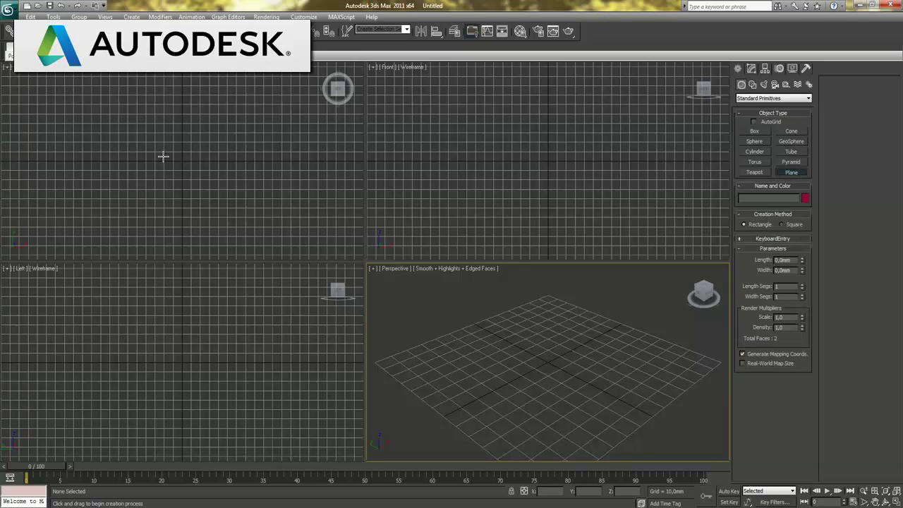
left_click_drag(152, 97, 246, 228)
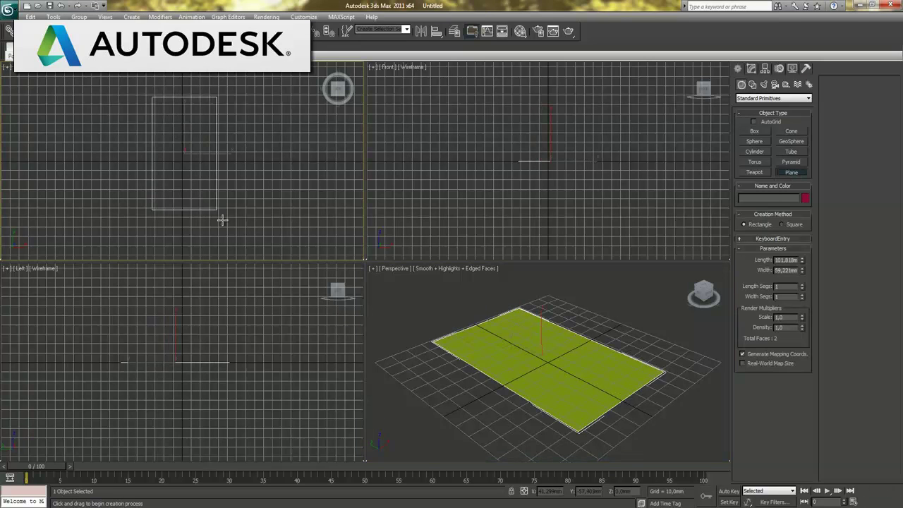
Step: Shift the plane slightly left and raise it to about 9.9 mm above the grid
key("w")
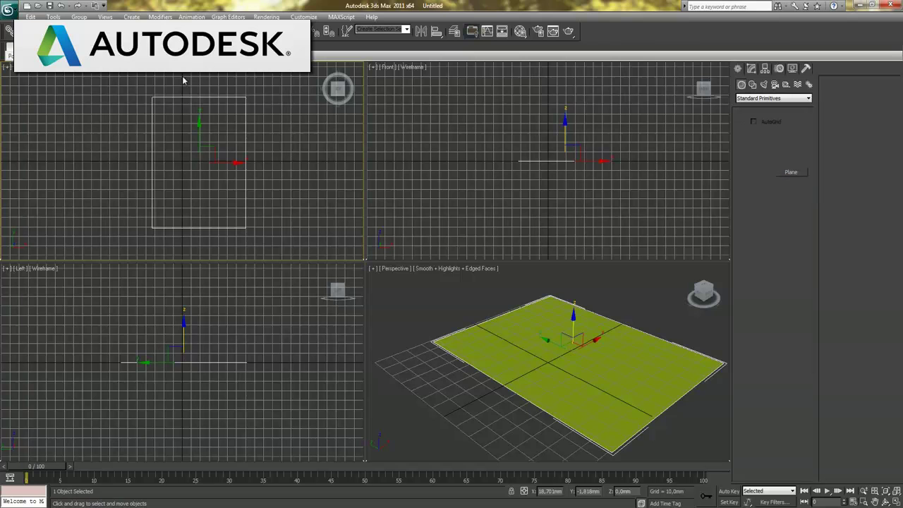
left_click_drag(210, 150, 197, 150)
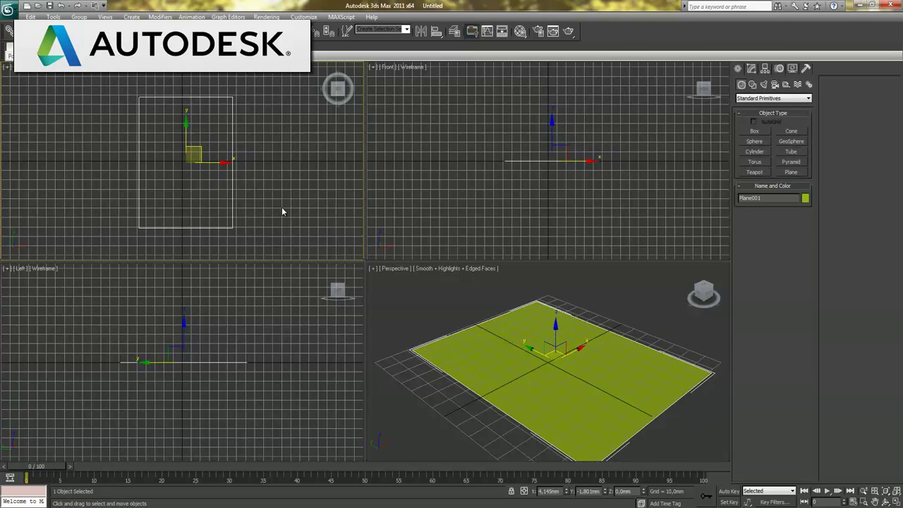
right_click(520, 190)
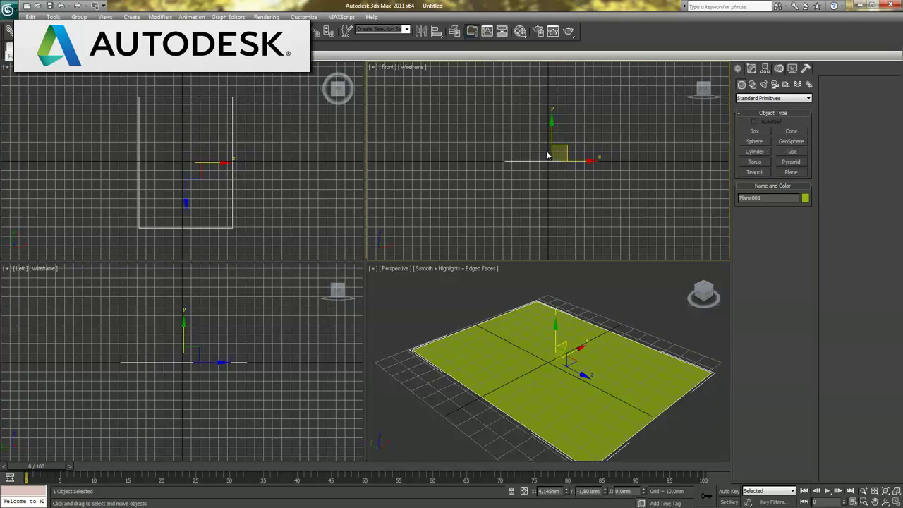
left_click_drag(552, 133, 553, 124)
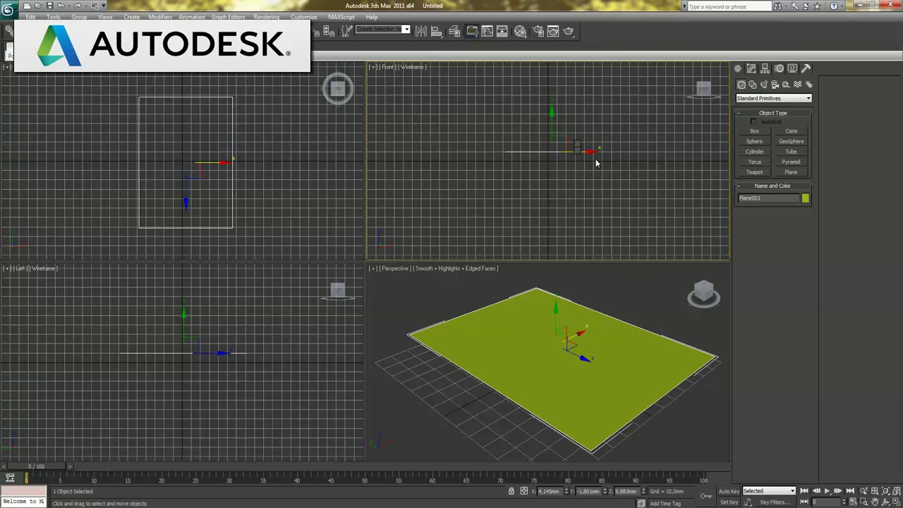
right_click(577, 154)
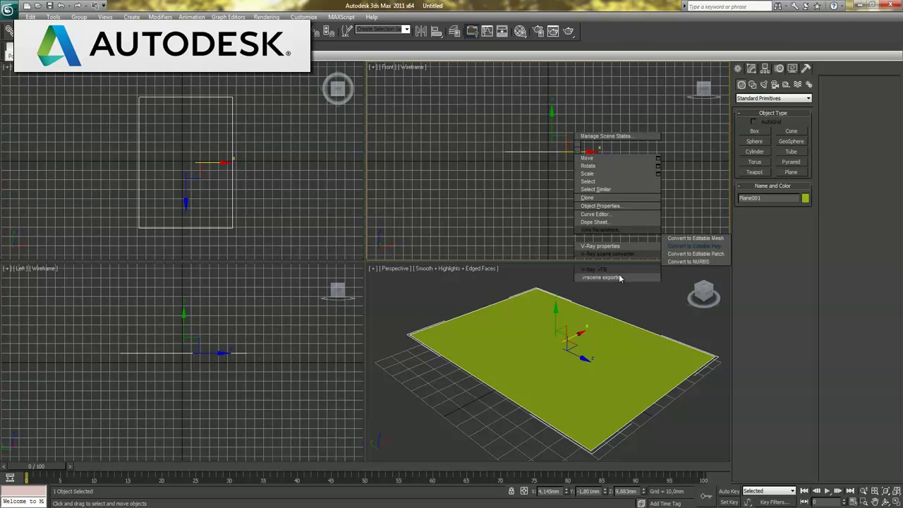
Step: Convert Plane001 to an editable poly and extrude its polygon 10 mm into a slab, viewed maximized in Perspective
left_click(689, 245)
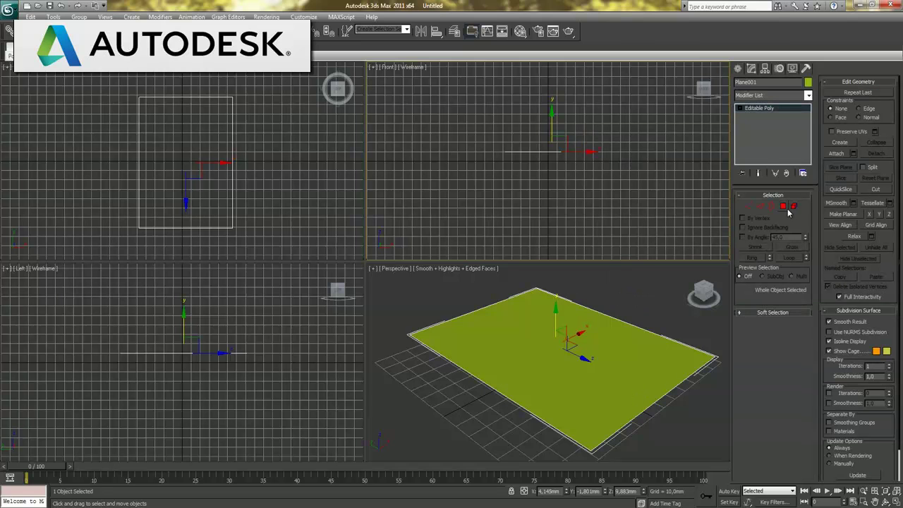
key("4")
key("ctrl+a")
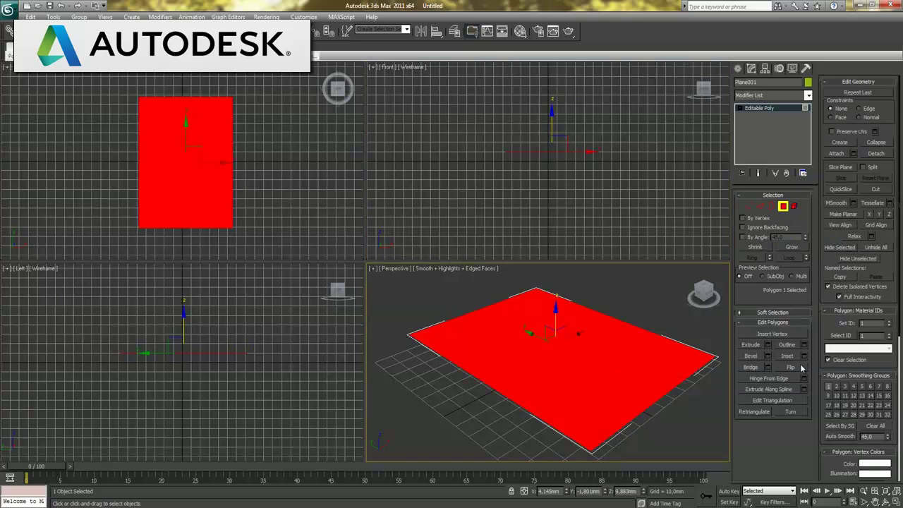
left_click(768, 344)
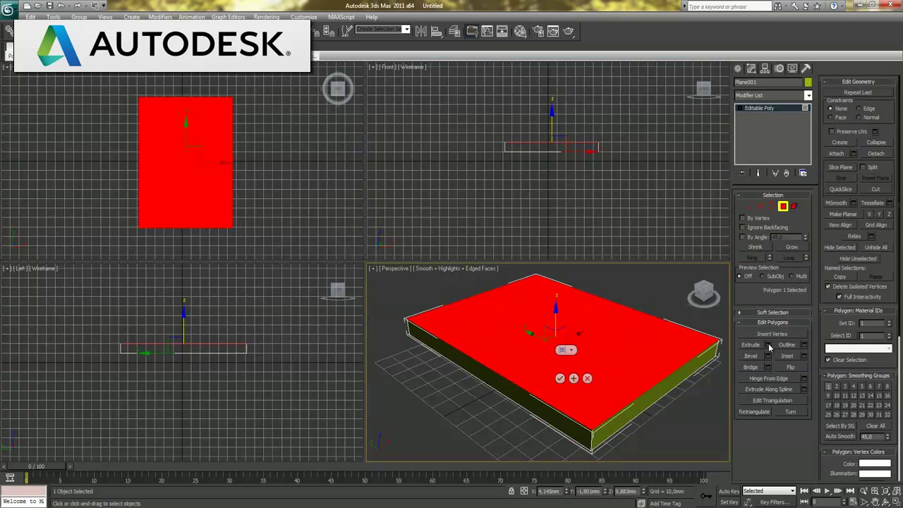
left_click(559, 378)
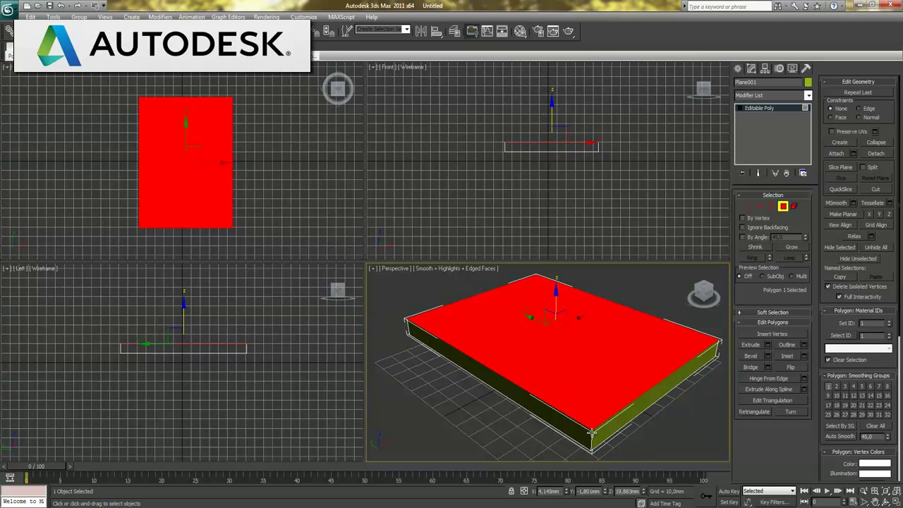
left_click(667, 438)
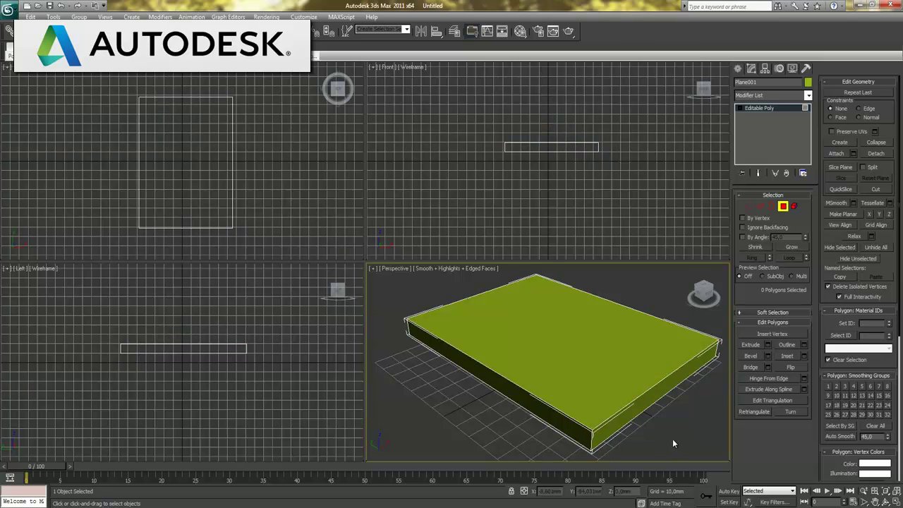
key("alt+w")
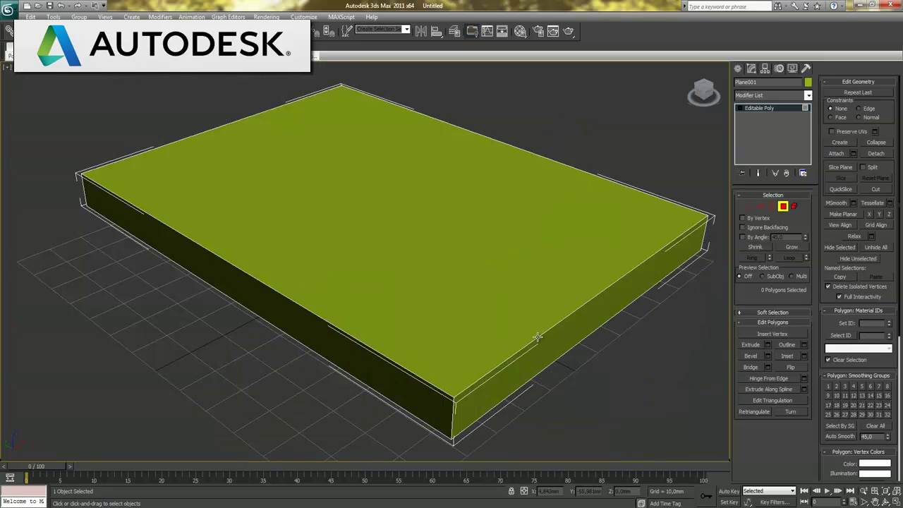
middle_click_drag(494, 317, 465, 298)
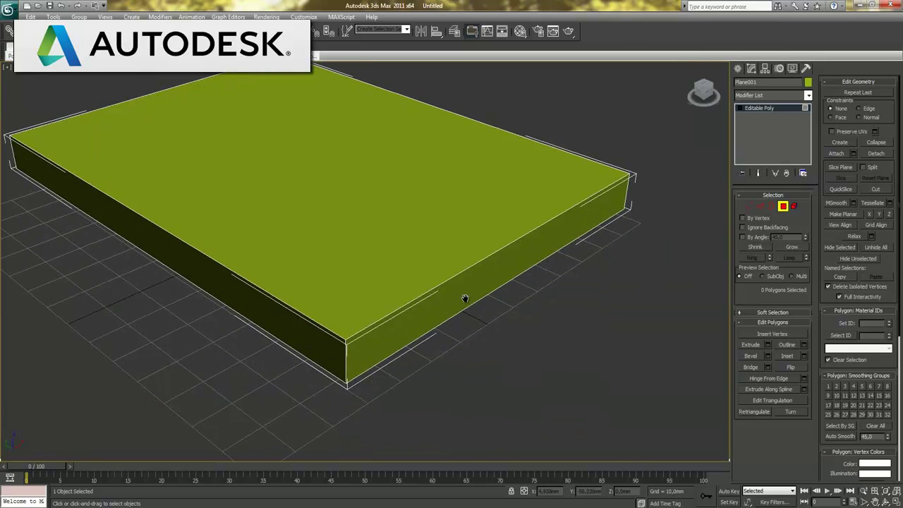
Step: Chamfer both front vertical corner edges to about 50.77 mm with 15 segments, rounding the slab's end
left_click(760, 208)
left_click(344, 363)
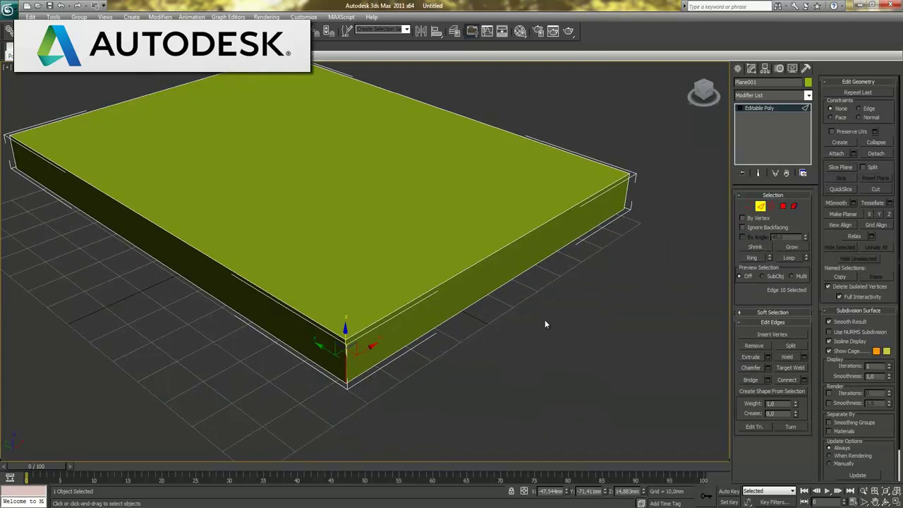
left_click(626, 192, "ctrl")
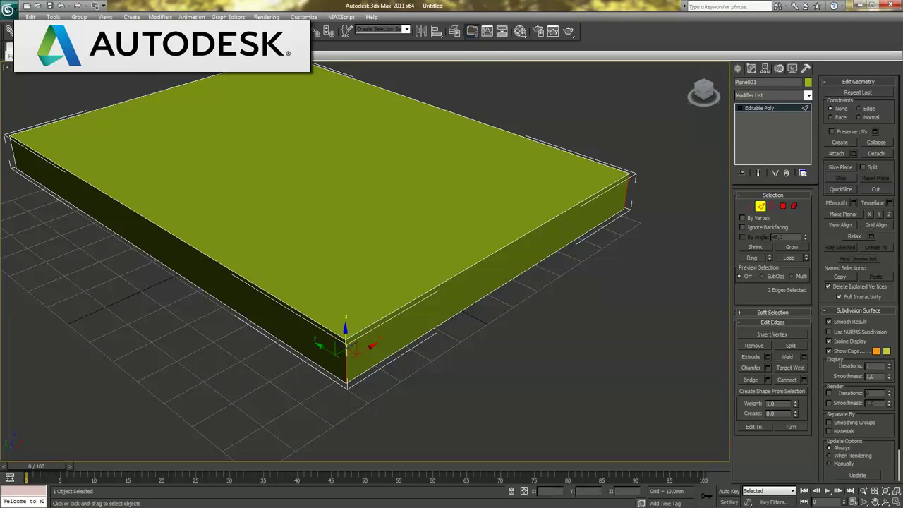
left_click(768, 367)
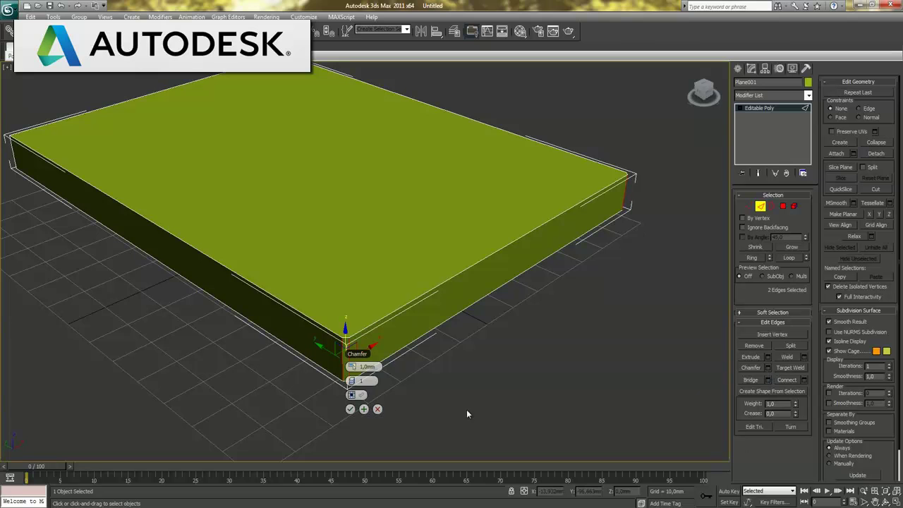
left_click_drag(365, 366, 558, 373)
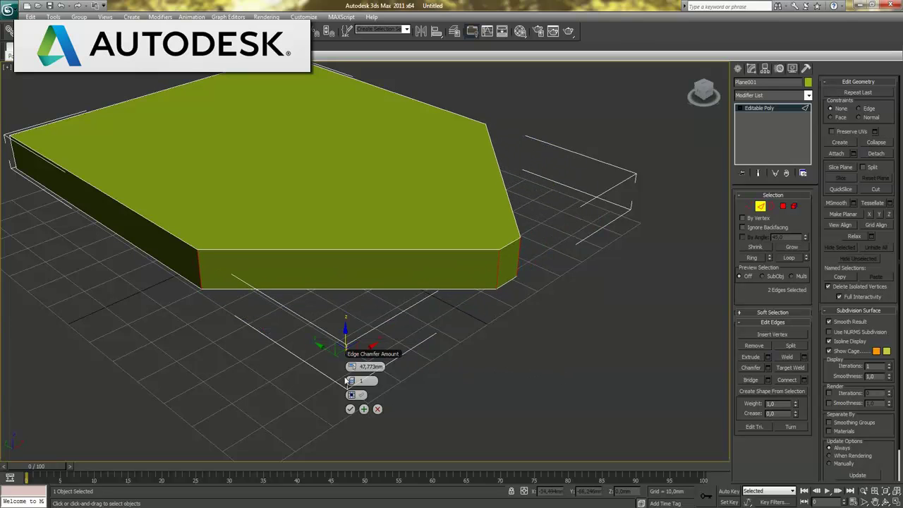
left_click_drag(351, 380, 358, 383)
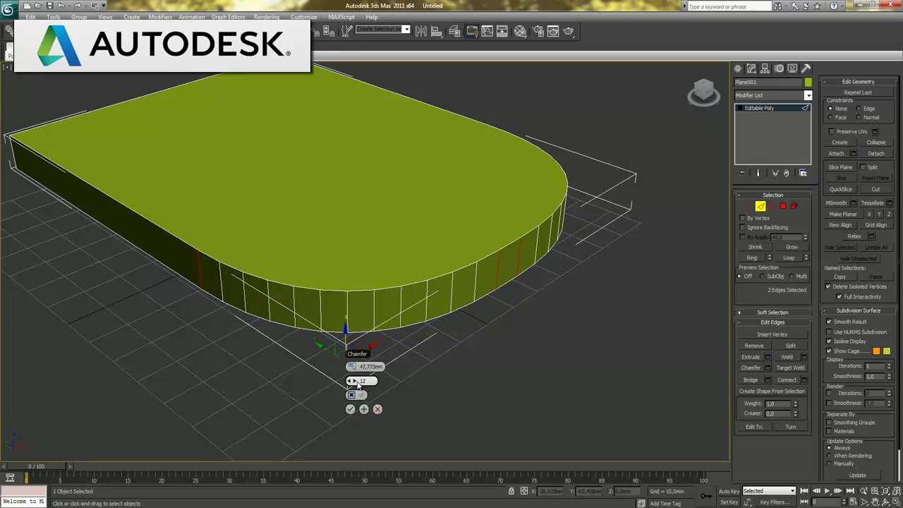
mouse_move(352, 367)
left_mouse_down()
mouse_move(368, 368)
mouse_move(356, 381)
left_mouse_up()
left_click(350, 409)
left_click(759, 206)
left_click(361, 367)
Step: Hide the home grid and orbit around the slab to inspect its sides and underside
middle_click_drag(345, 307, 392, 338)
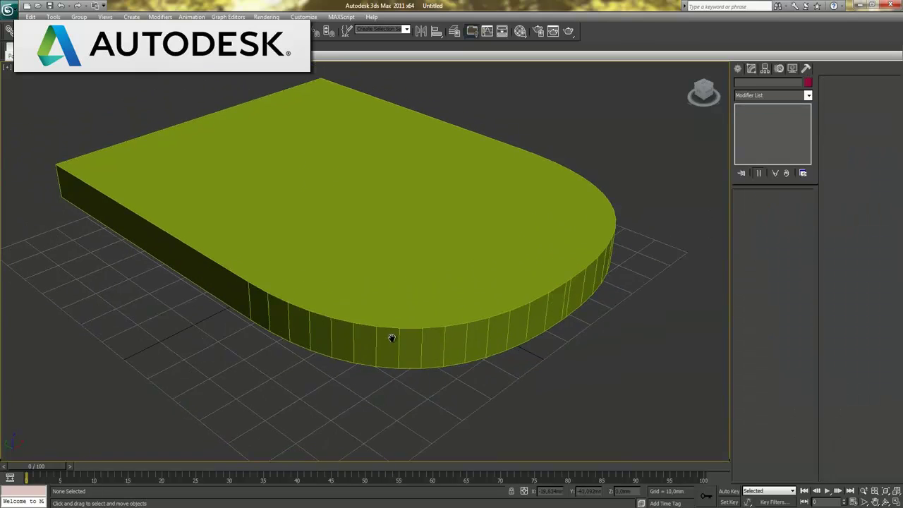
middle_click_drag(383, 242, 402, 143, "alt")
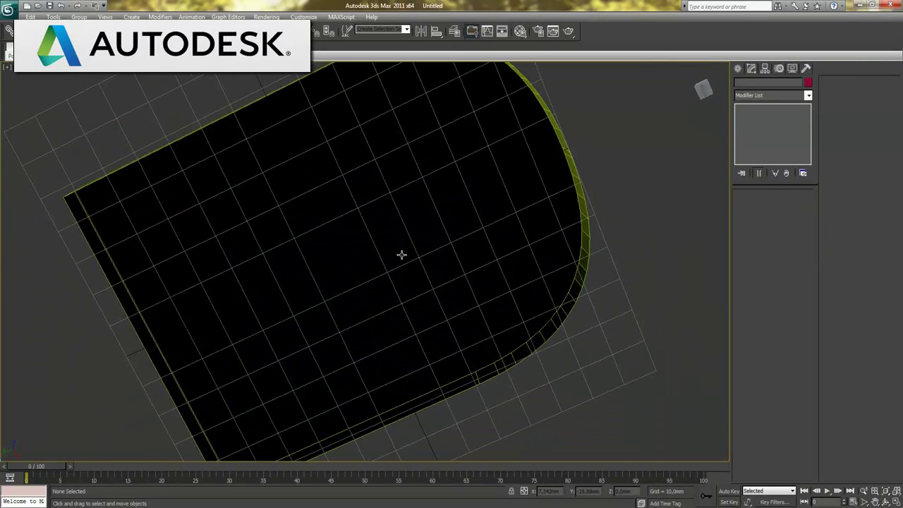
key("g")
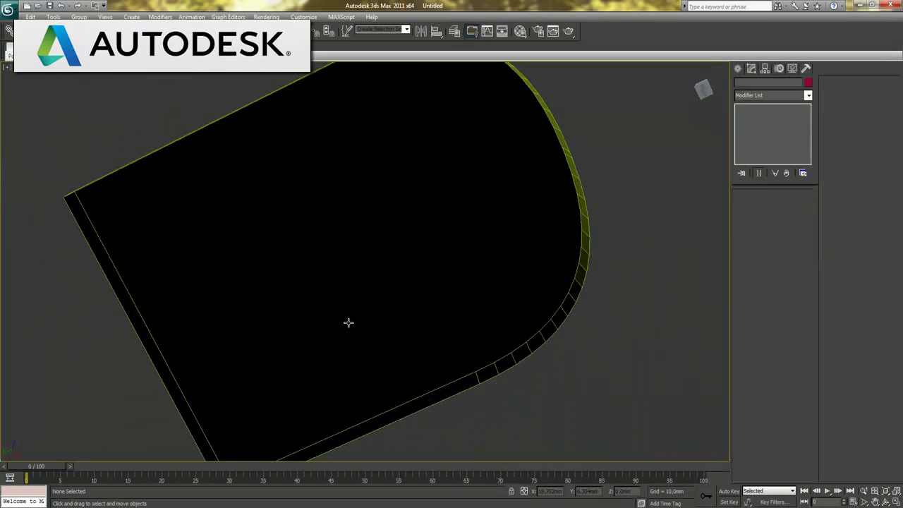
scroll(349, 322, "down", 2)
scroll(361, 313, "down", 3)
mouse_move(366, 345)
middle_mouse_down("alt")
mouse_move(373, 302)
mouse_move(365, 362)
mouse_move(372, 256)
mouse_move(348, 356)
middle_mouse_up("alt")
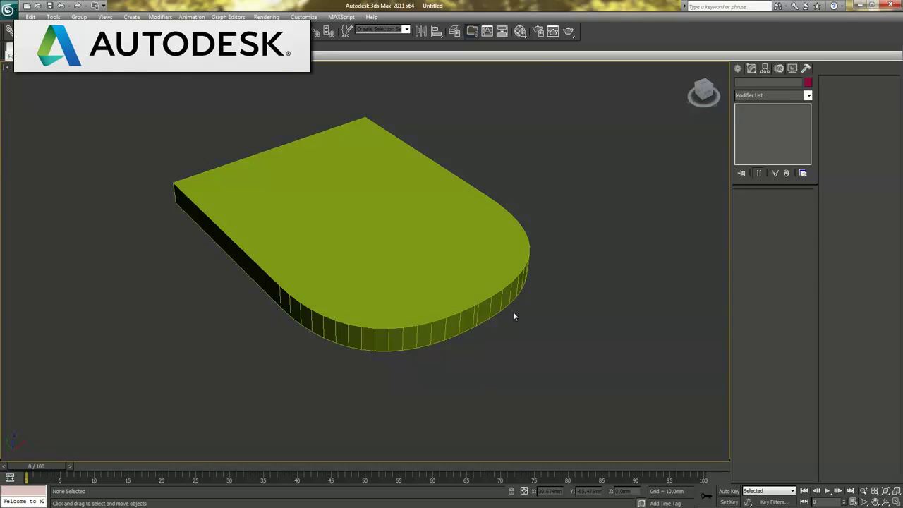
middle_click_drag(409, 350, 431, 244, "alt")
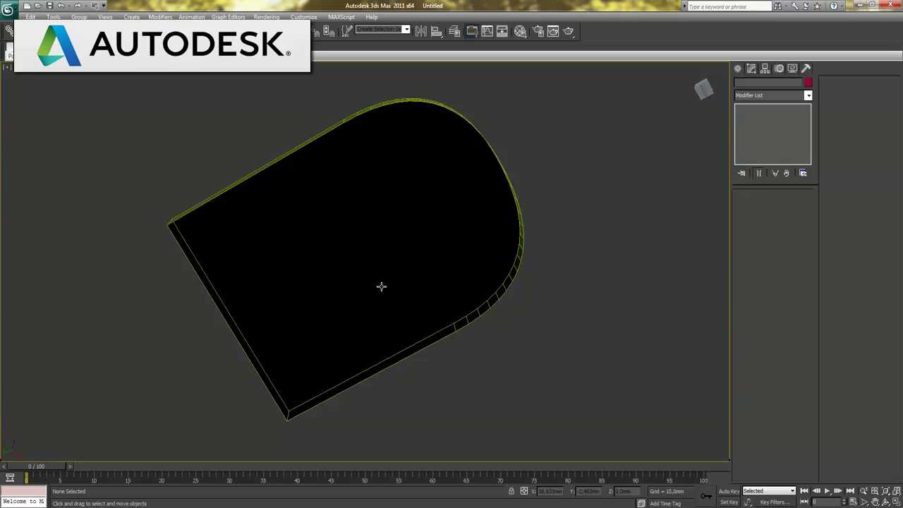
Step: Select the slab and apply a Shell modifier from the Modifier List
left_click(378, 317)
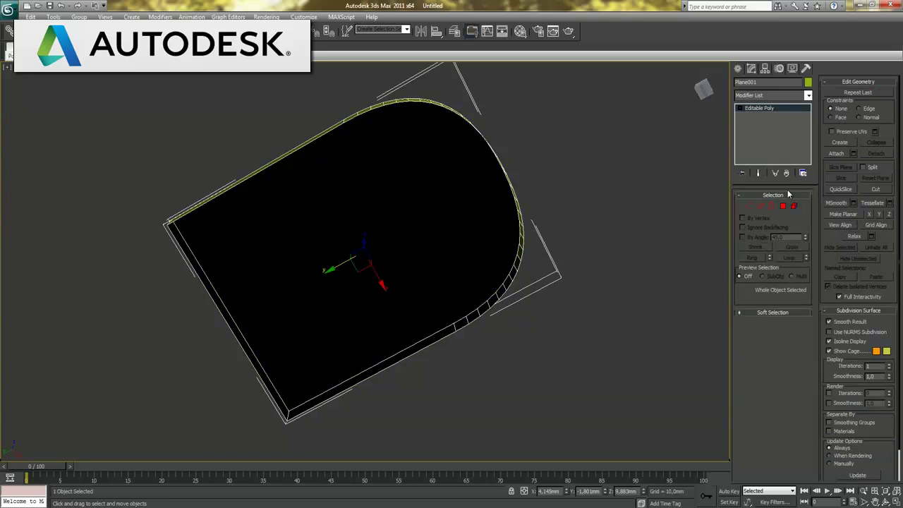
left_click(790, 96)
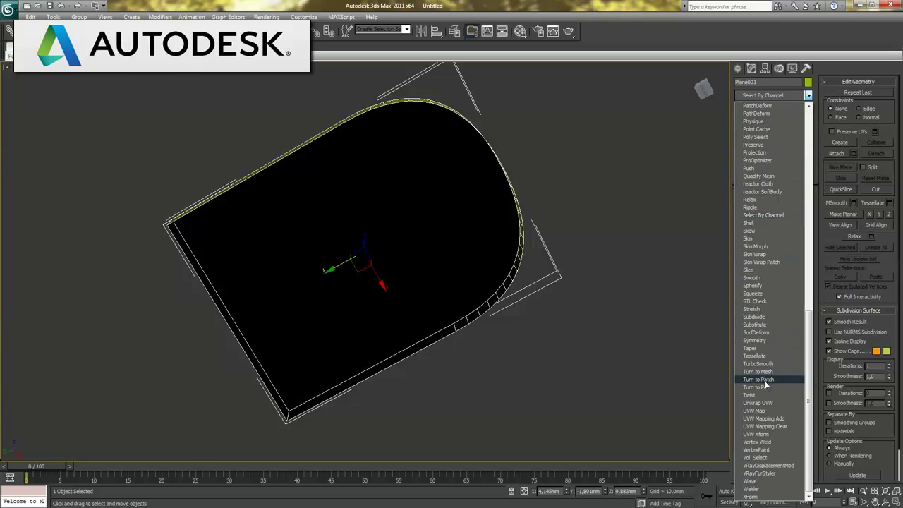
left_click(748, 222)
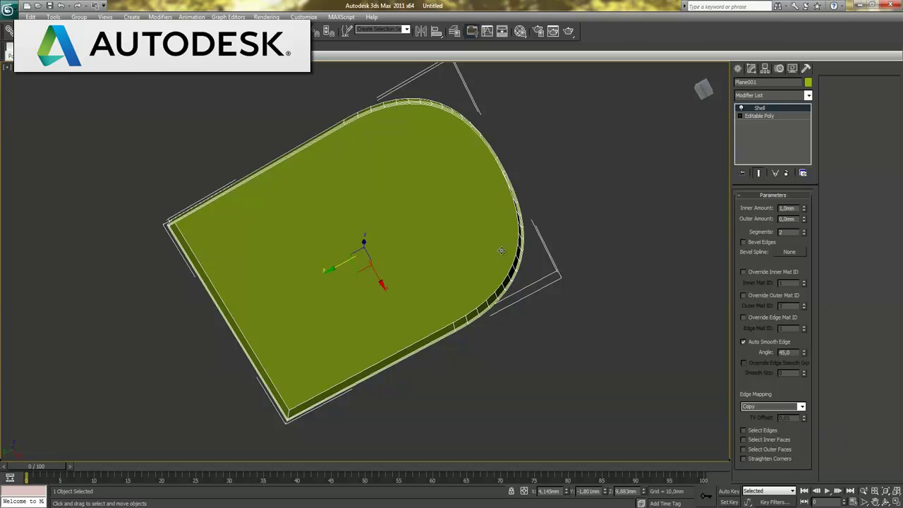
Step: Zoom in closely on the slab's rounded end
left_click(865, 492)
left_click_drag(470, 254, 476, 246)
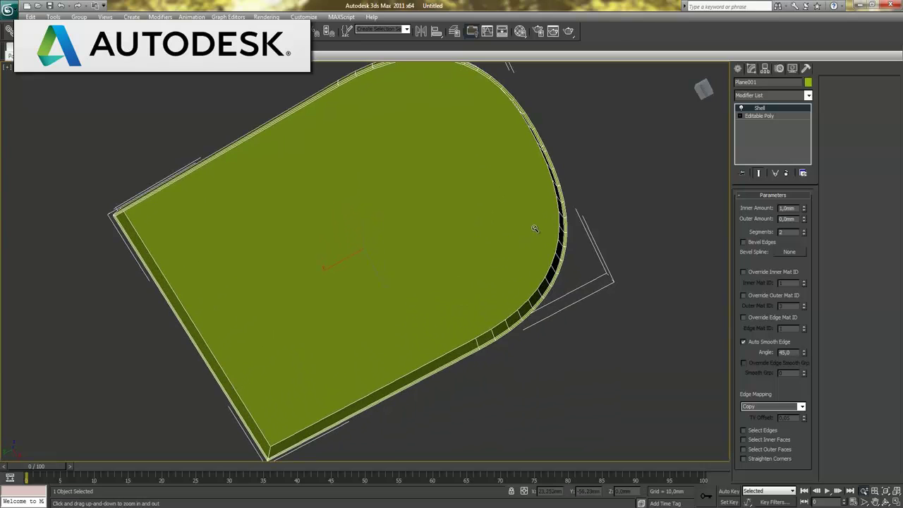
left_click_drag(534, 229, 492, 317)
left_click_drag(441, 296, 495, 211)
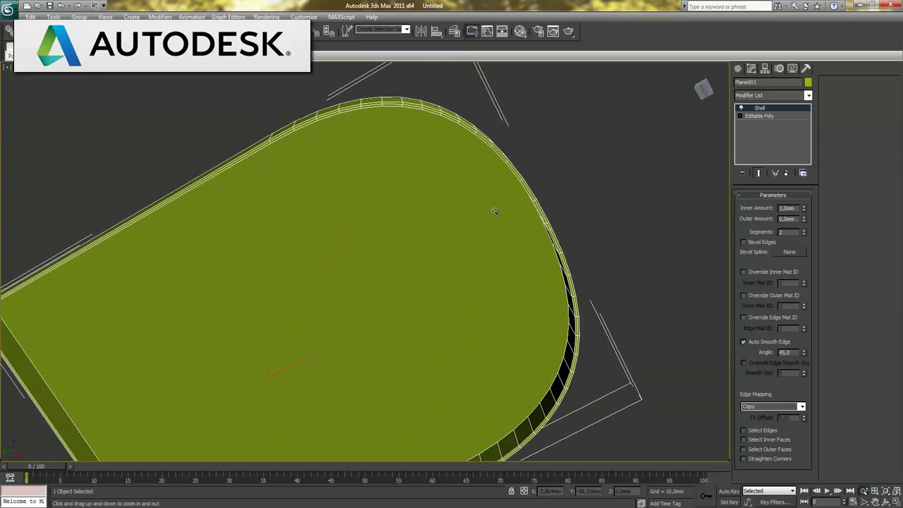
Step: Try Inner Amount values up to 5.29 mm, then set it back to 1.0 mm
left_click_drag(805, 209, 816, 140)
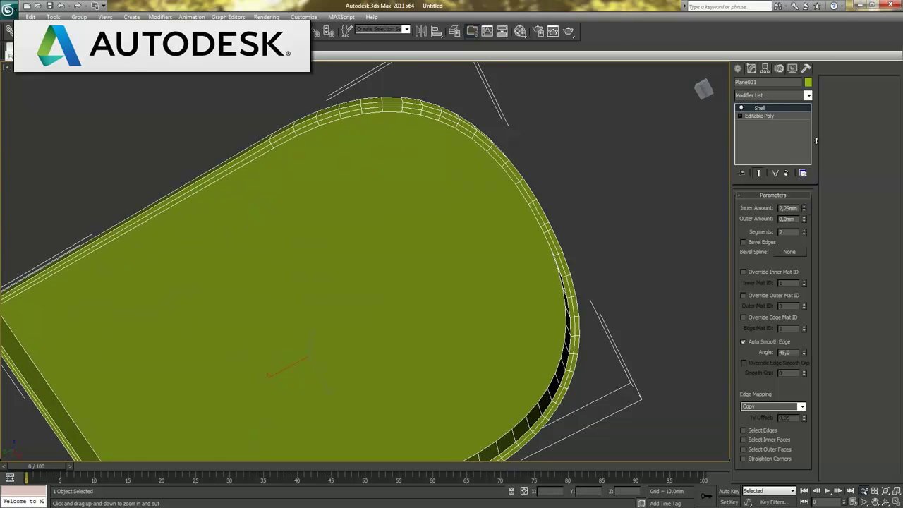
left_click_drag(816, 141, 816, 84)
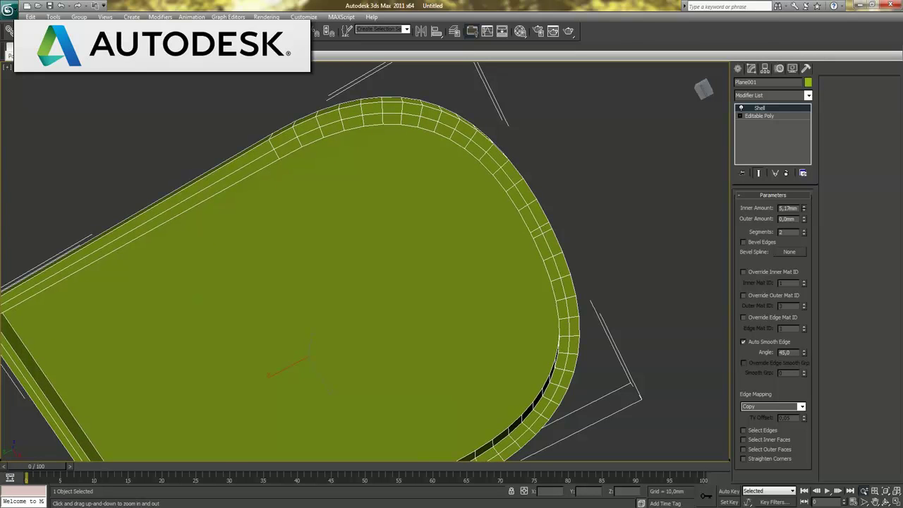
left_click_drag(816, 84, 780, 219)
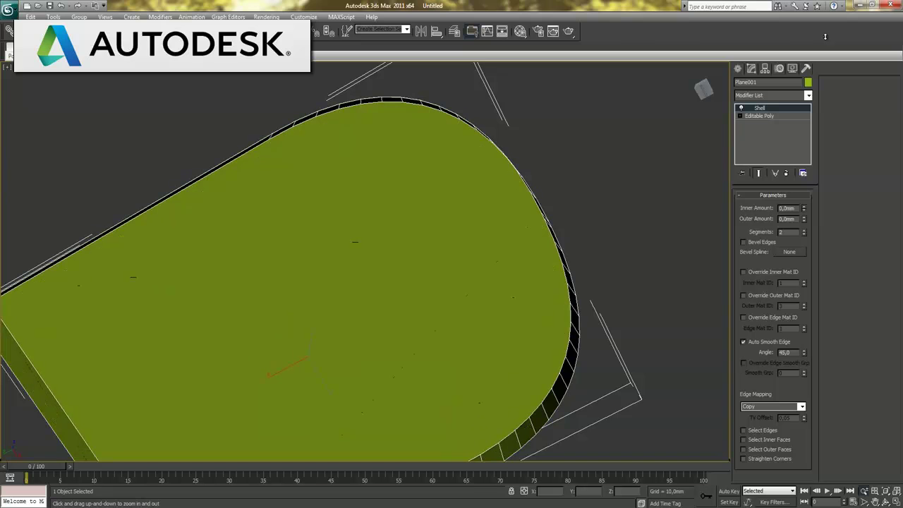
double_click(784, 208)
type("1")
key("Return")
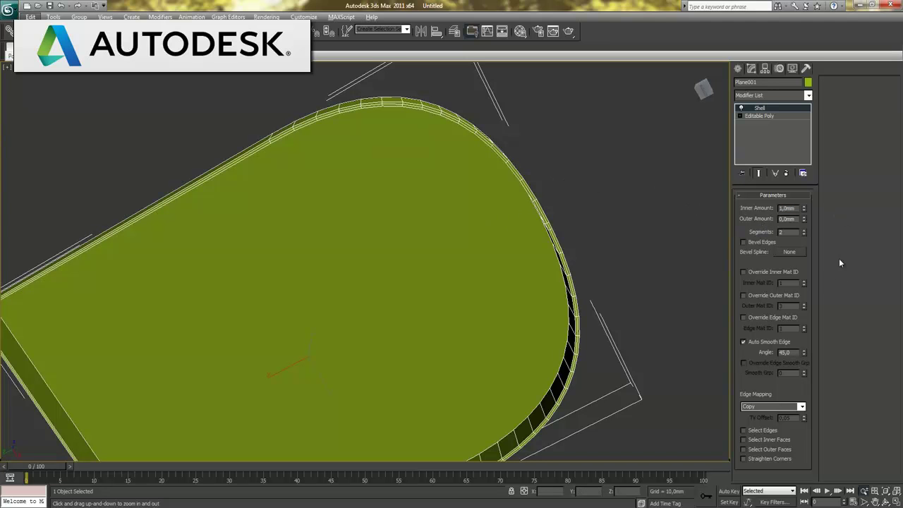
Step: Set the shell's Outer Amount to 1.84 mm and its Segments to 5
mouse_move(803, 219)
left_mouse_down()
mouse_move(863, 12)
mouse_move(862, 33)
left_mouse_up()
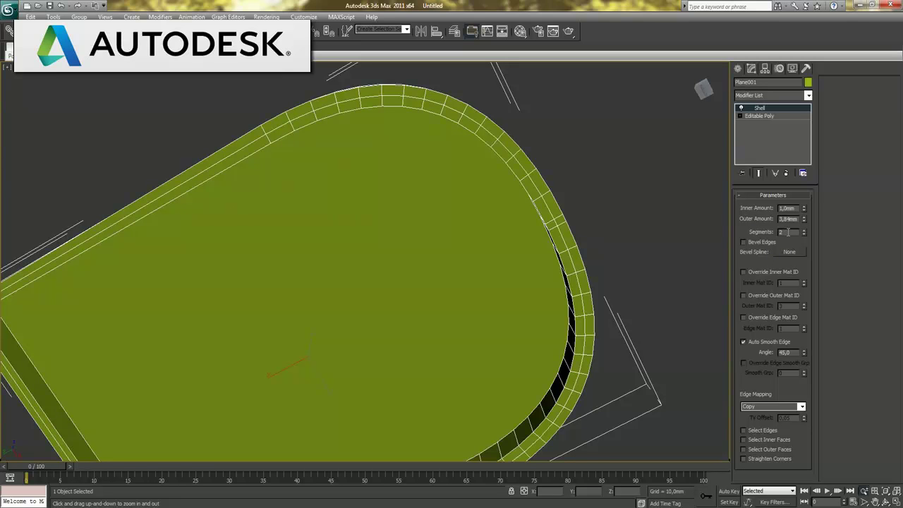
key("Escape")
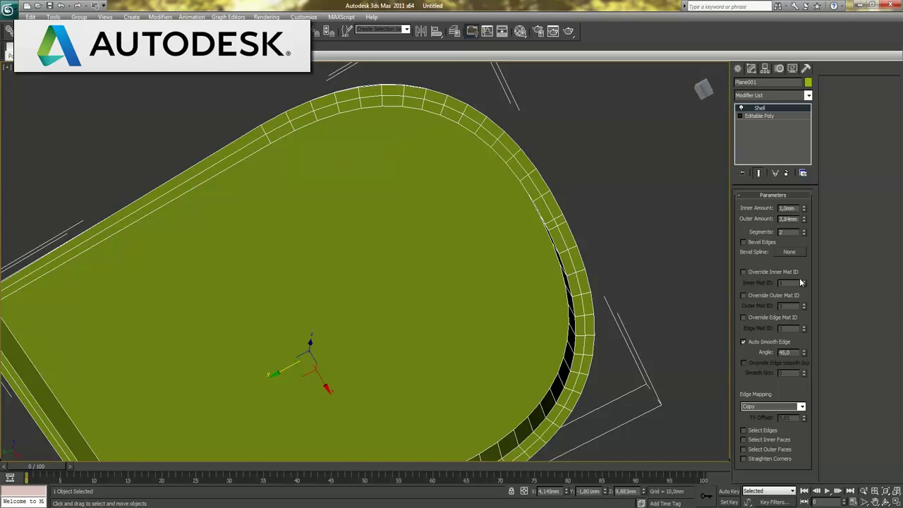
left_click(802, 234)
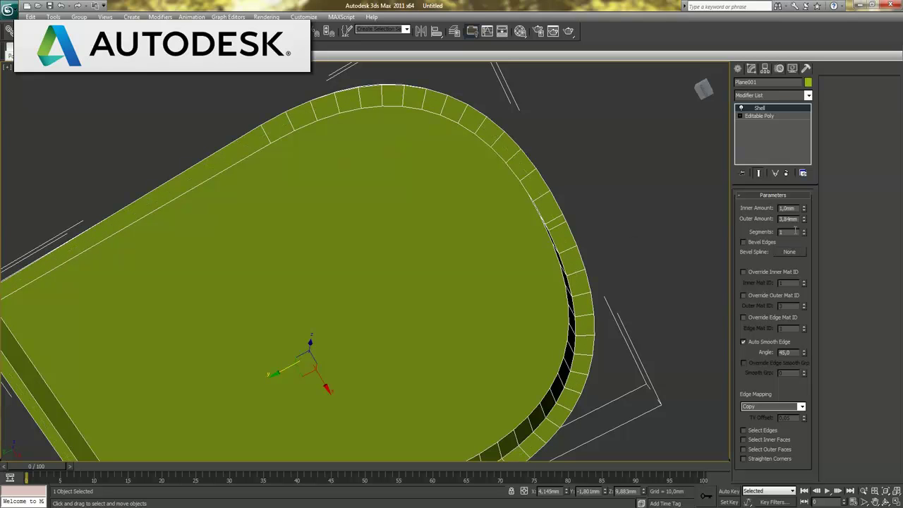
type("5")
key("Return")
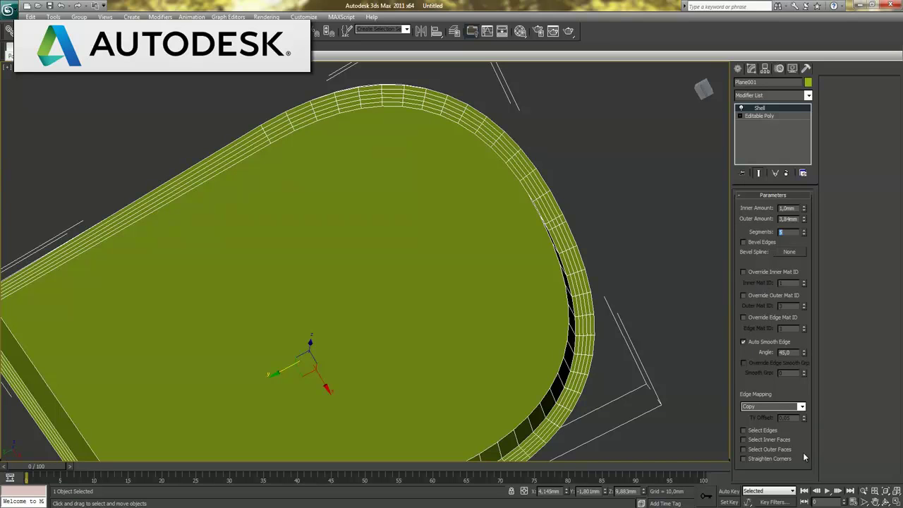
left_click(748, 433)
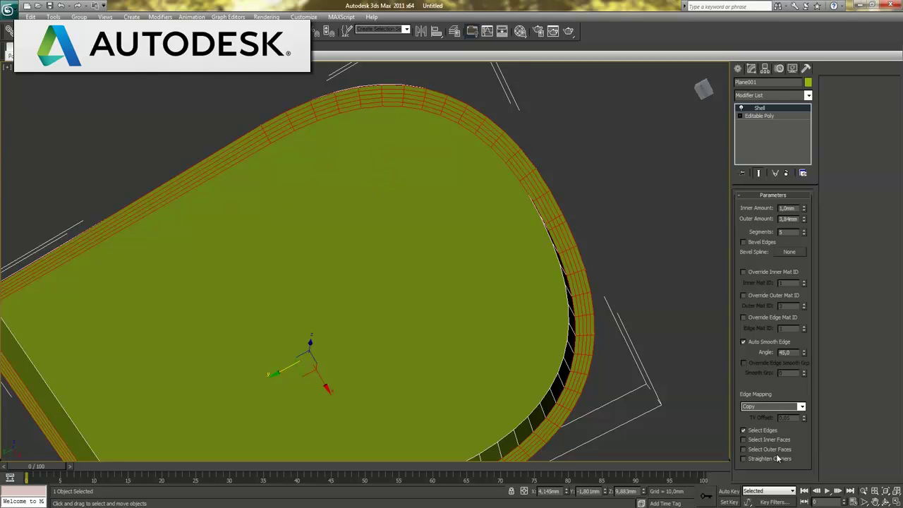
left_click(751, 440)
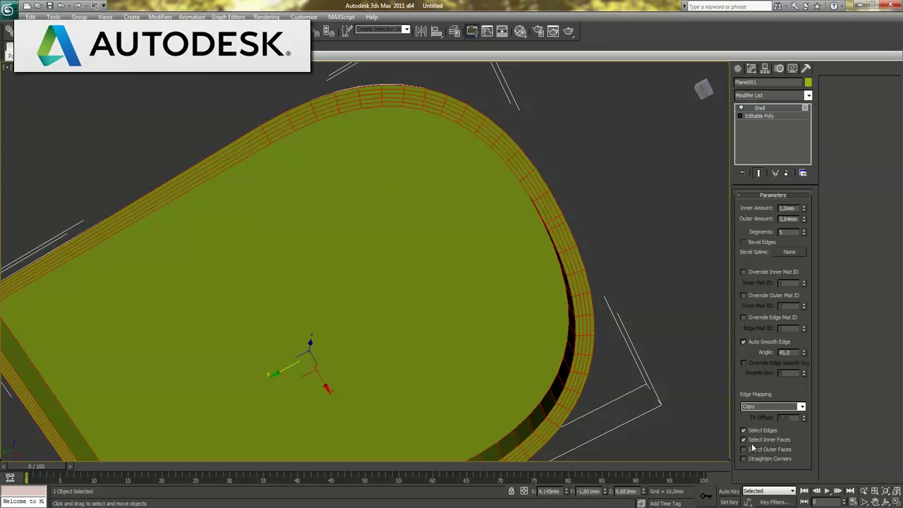
left_click(768, 452)
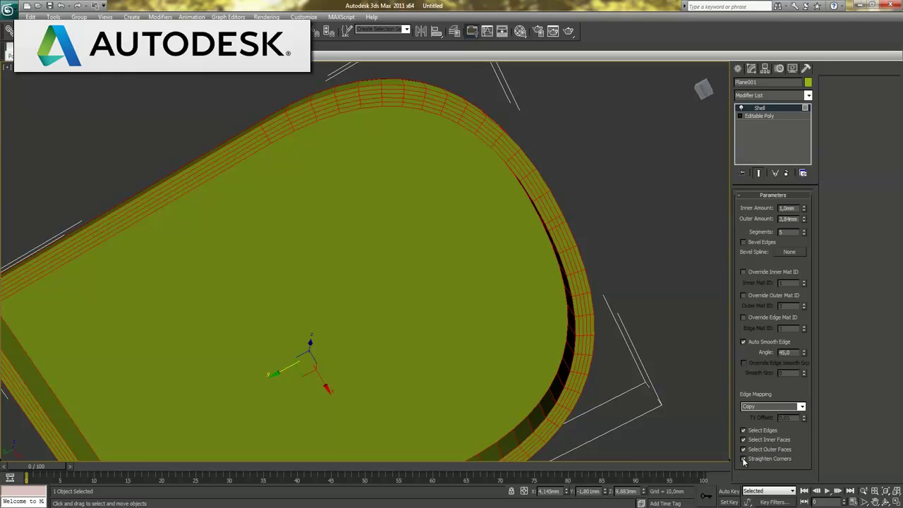
left_click(743, 459)
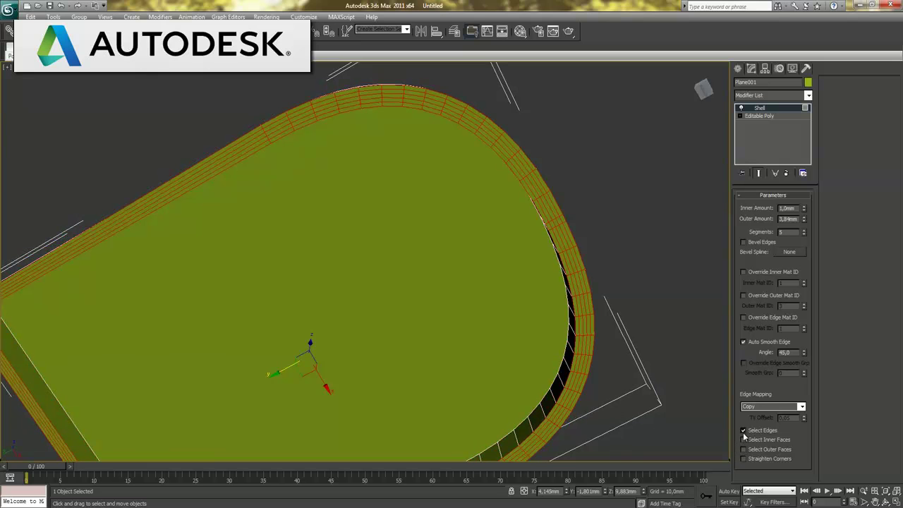
left_click(742, 429)
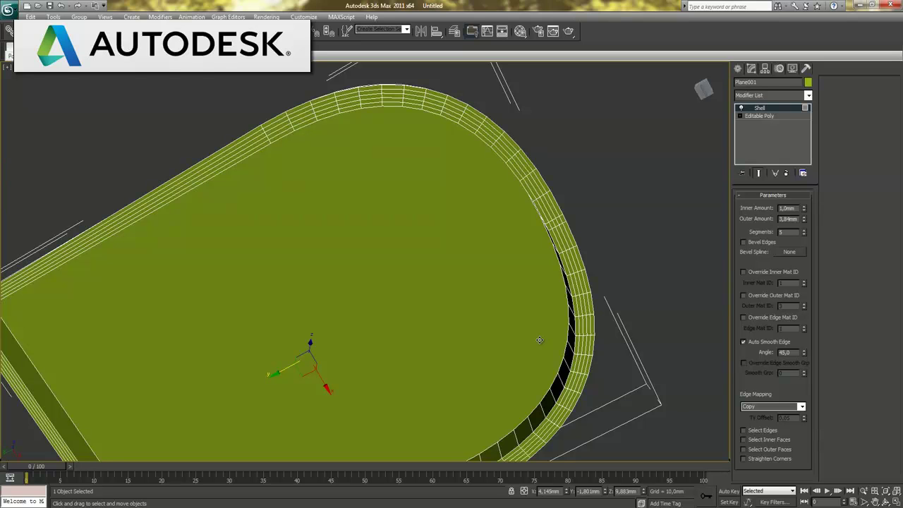
Step: Drop to the Editable Poly beneath the Shell, entering Polygon level with Create active
middle_click_drag(539, 340, 661, 214, "alt")
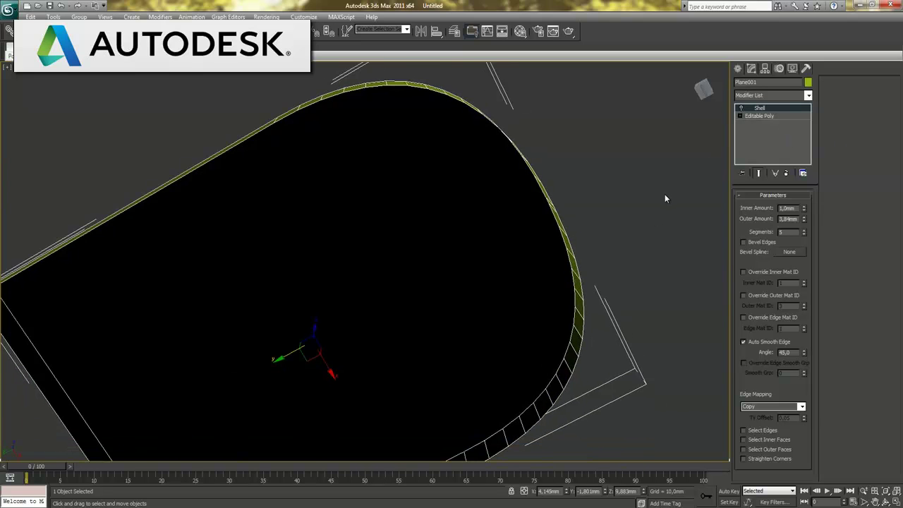
scroll(668, 196, "down", 3)
middle_click_drag(599, 238, 612, 204)
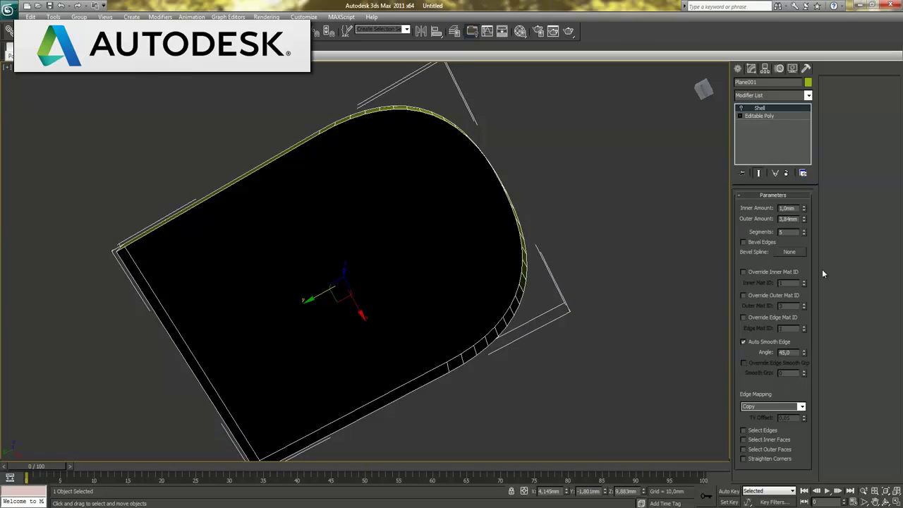
left_click(751, 118)
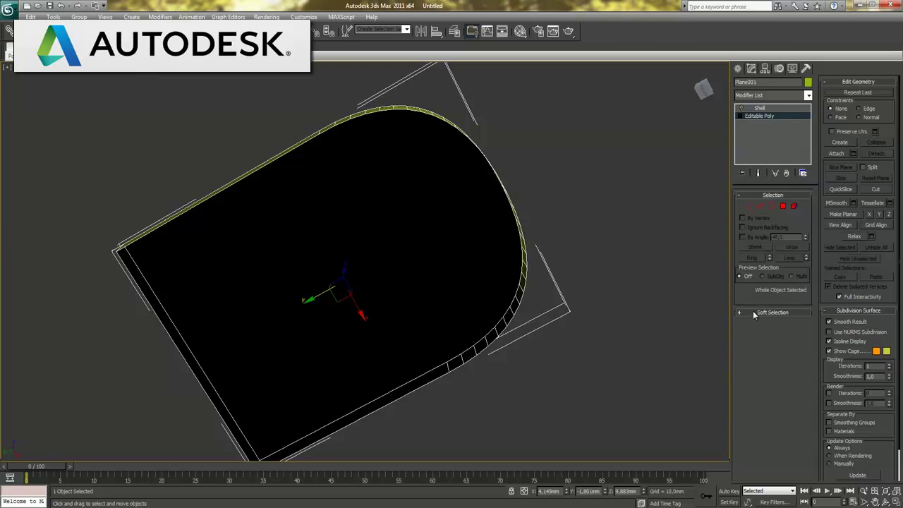
left_click(782, 206)
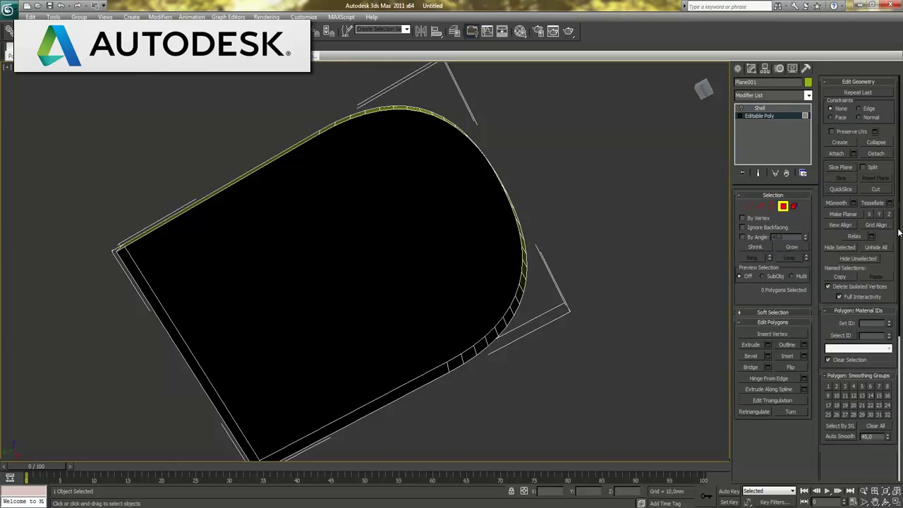
left_click(839, 142)
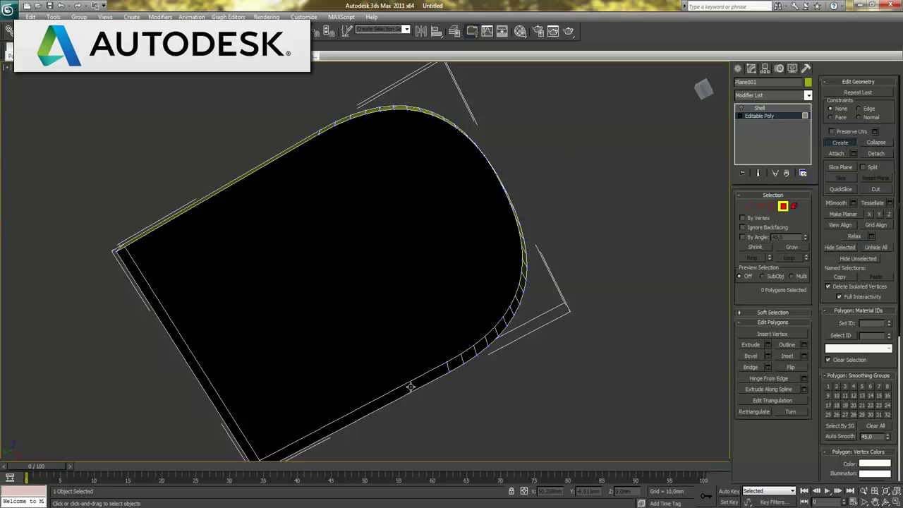
middle_click_drag(364, 351, 373, 312)
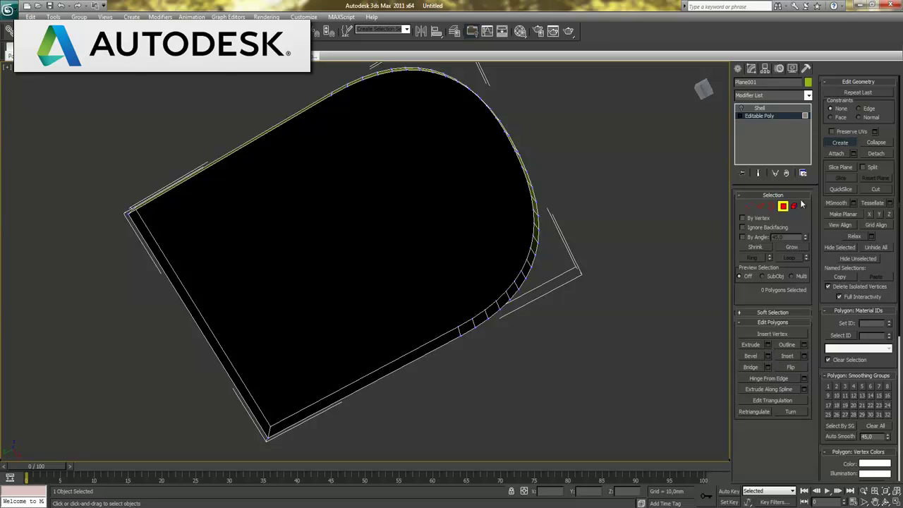
Step: Exit Polygon mode and go back to the Shell modifier to show the five-segment rim
left_click(783, 206)
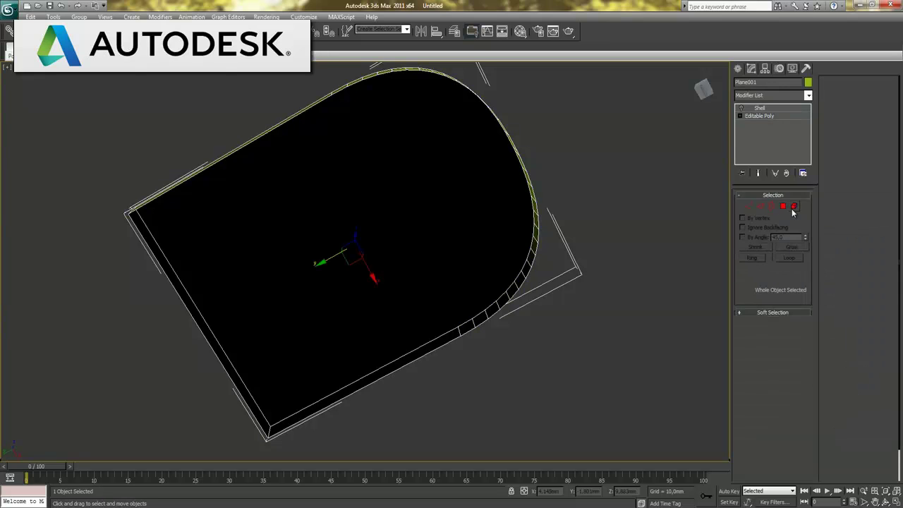
left_click(759, 108)
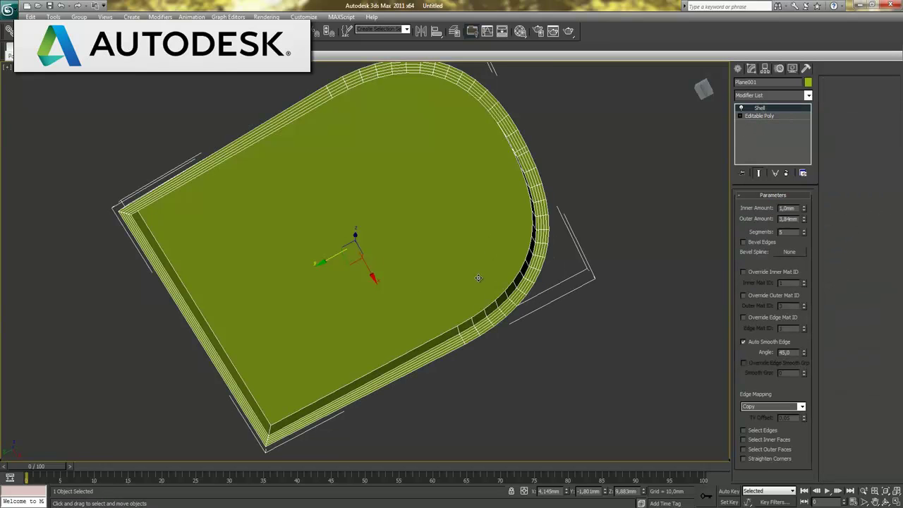